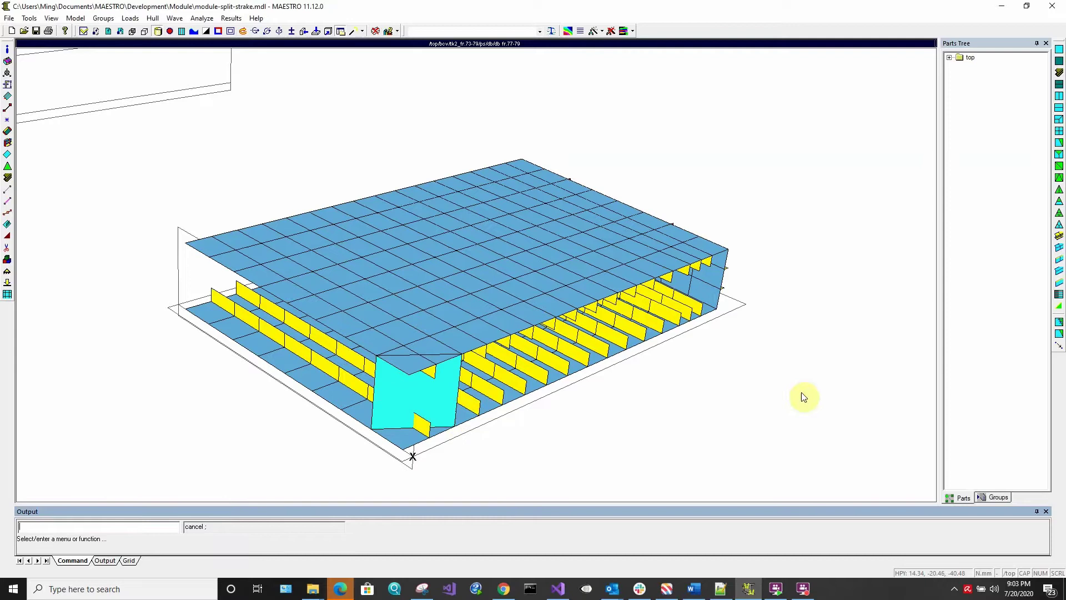
- Split the two deck strakes where they meet the cyan bulkhead's side plates
click(1060, 344)
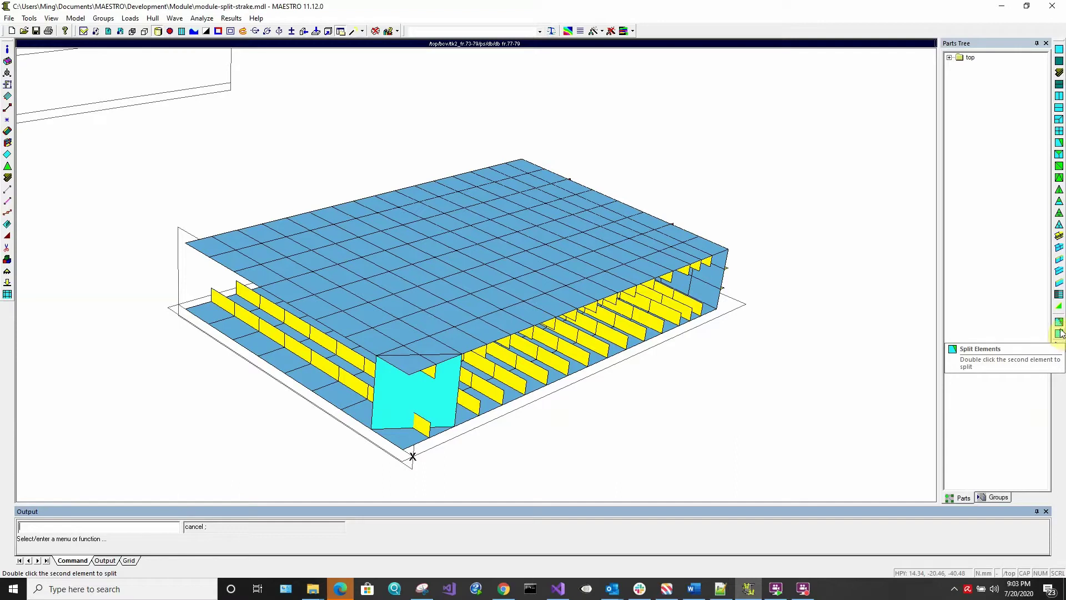
click(1059, 335)
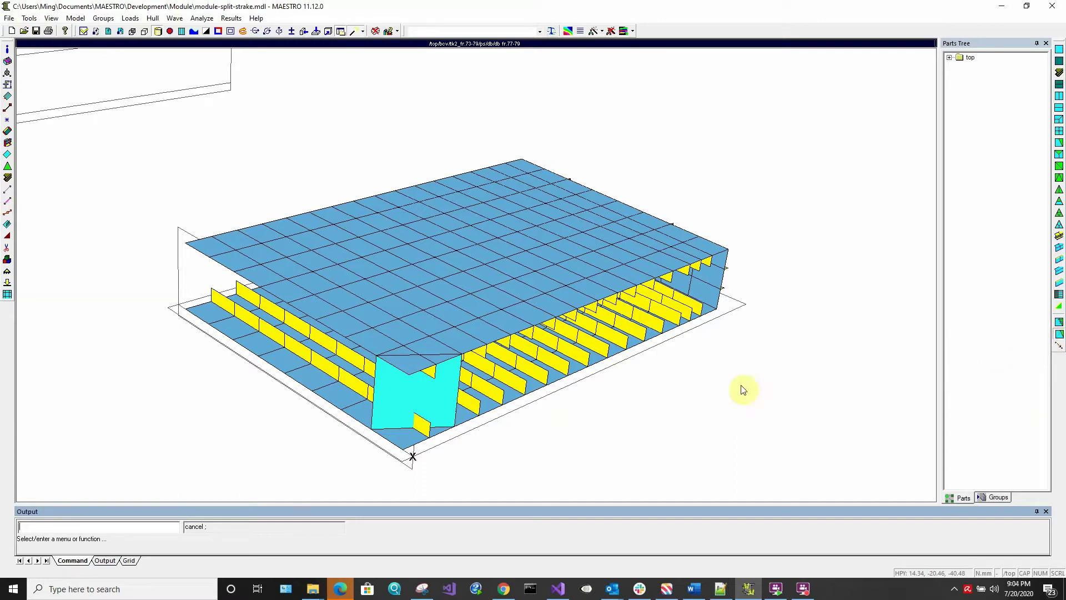
click(424, 403)
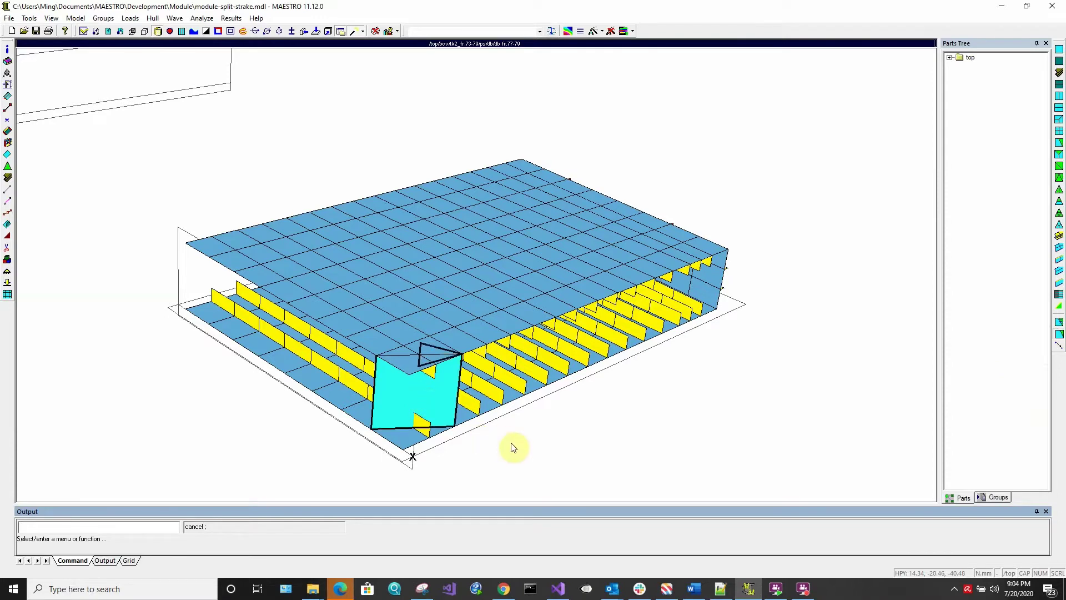
click(406, 366)
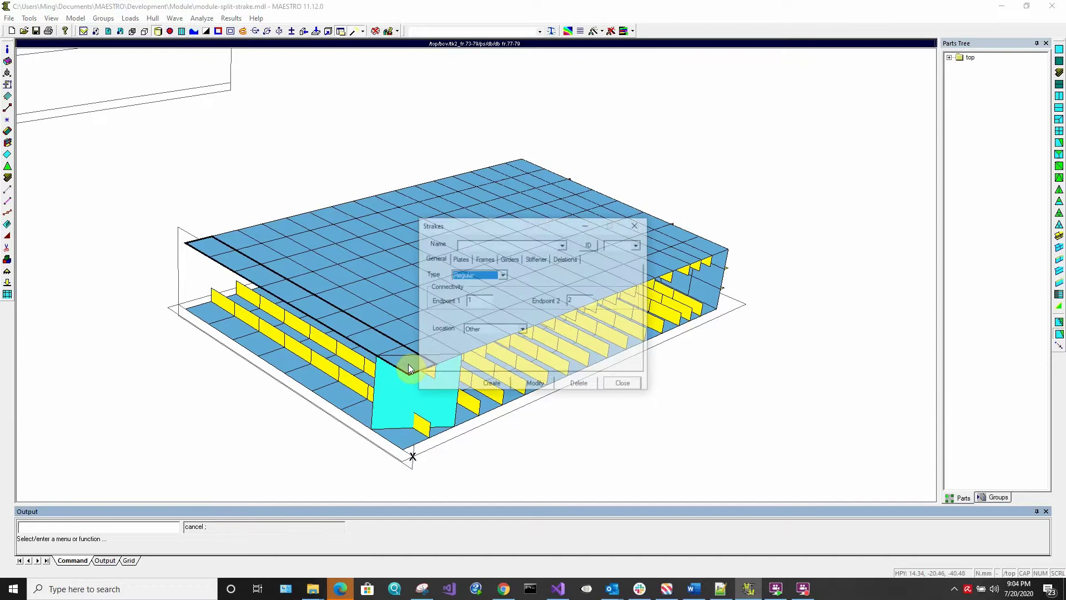
key(Return)
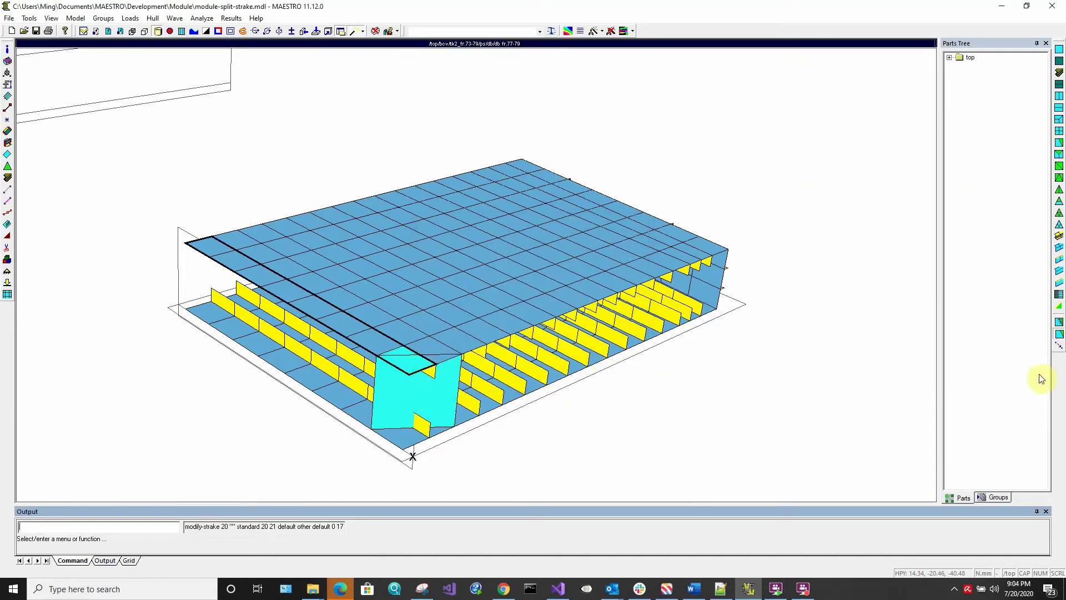
click(1060, 335)
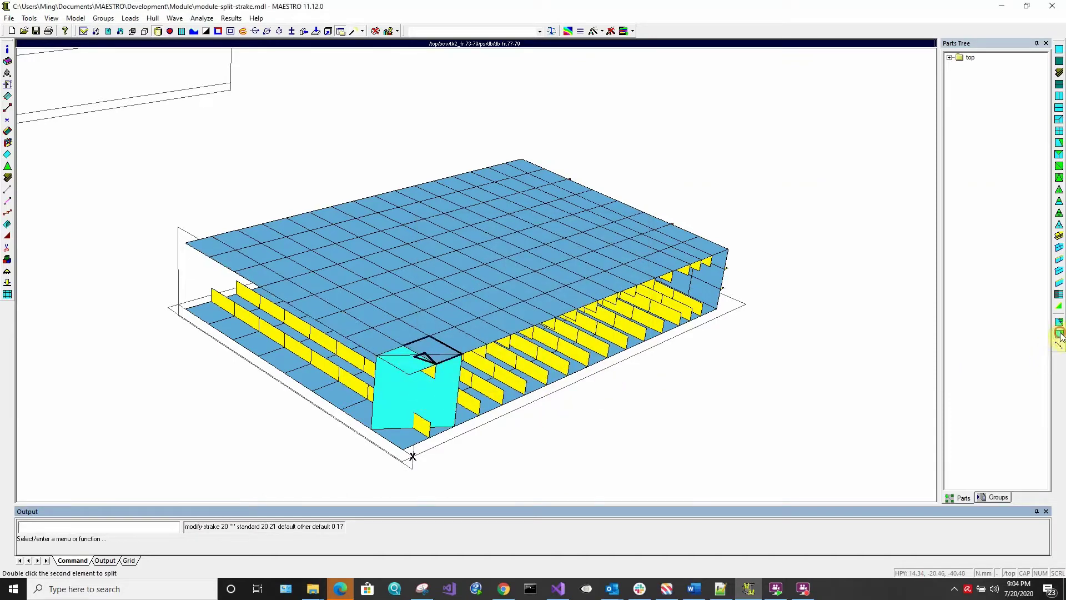
double_click(432, 354)
key(Return)
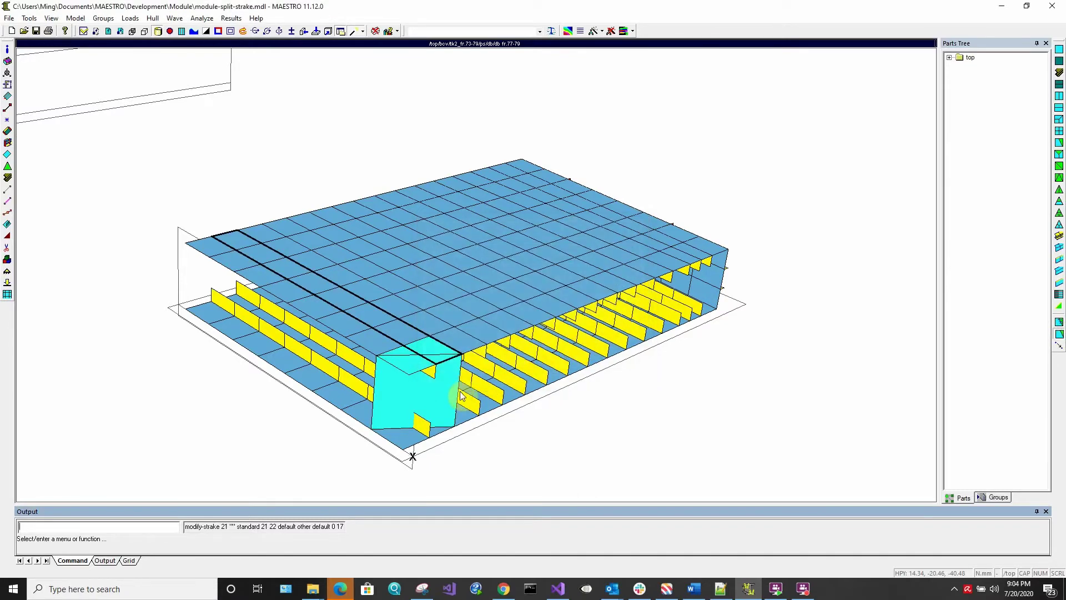
- From a low side view, split the small top element off the cyan bulkhead strake
click(243, 34)
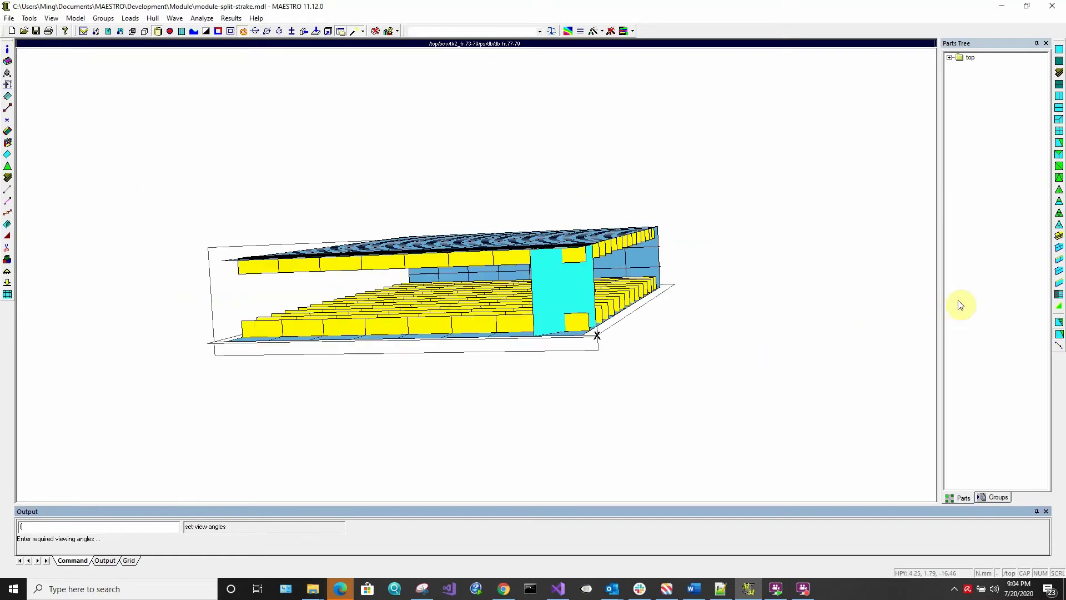
click(1059, 336)
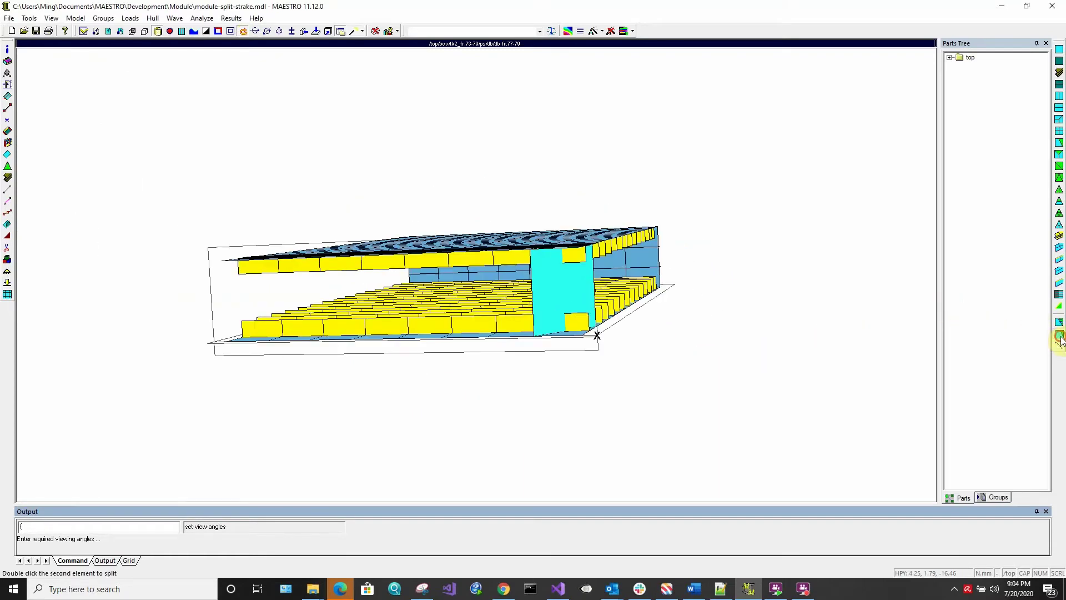
double_click(561, 293)
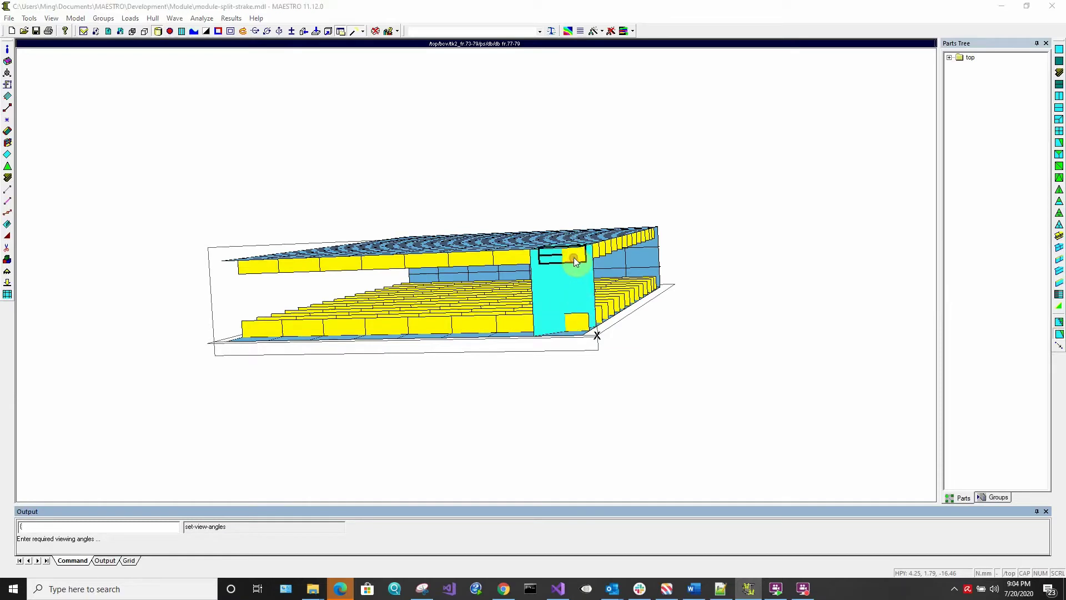
double_click(574, 258)
click(573, 257)
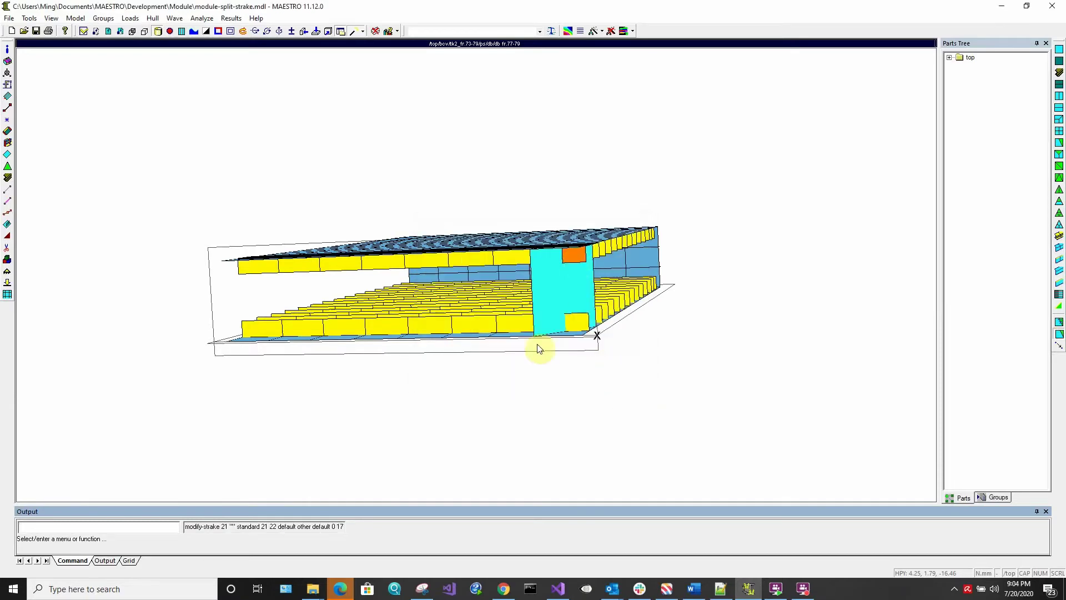
click(246, 33)
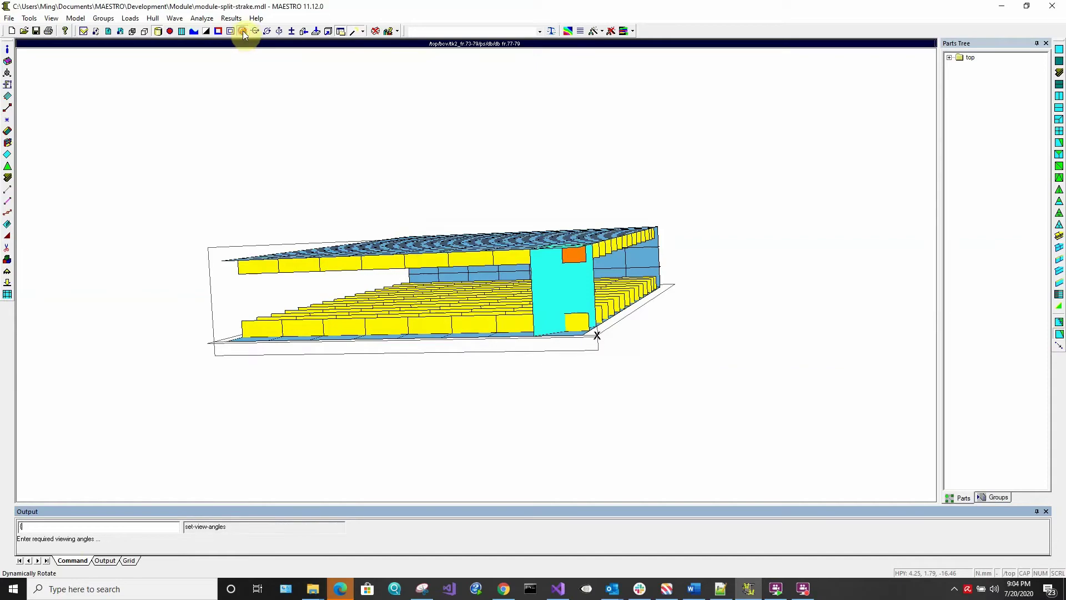
- Rotate the model to look down on the deck and display all mesh nodes
mouse_move(345, 176)
mouse_down()
mouse_move(621, 421)
mouse_move(610, 418)
mouse_move(520, 278)
mouse_move(775, 379)
mouse_move(679, 342)
mouse_up()
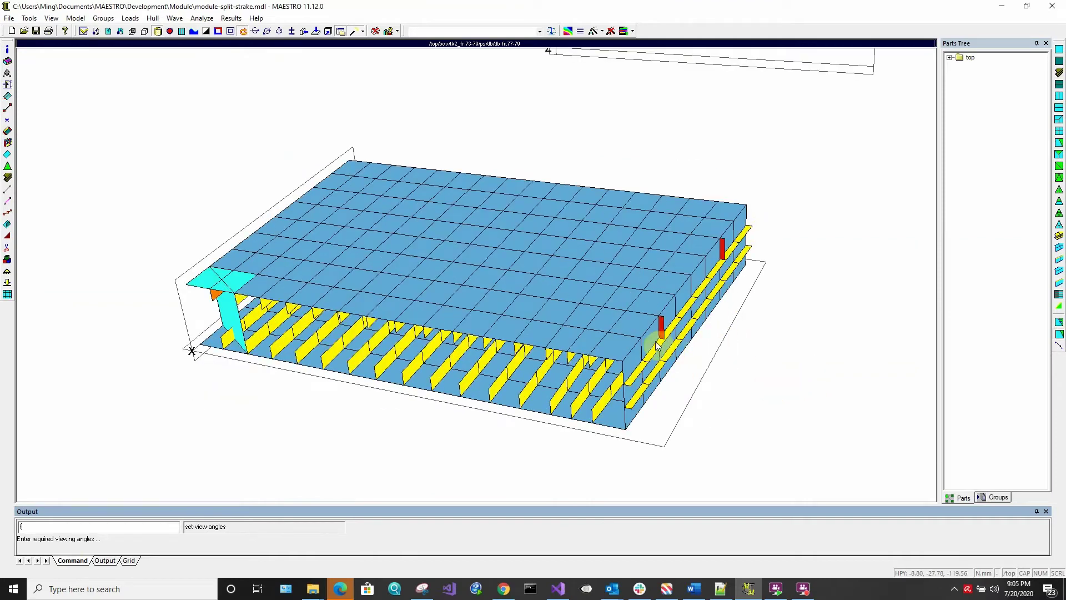
click(170, 31)
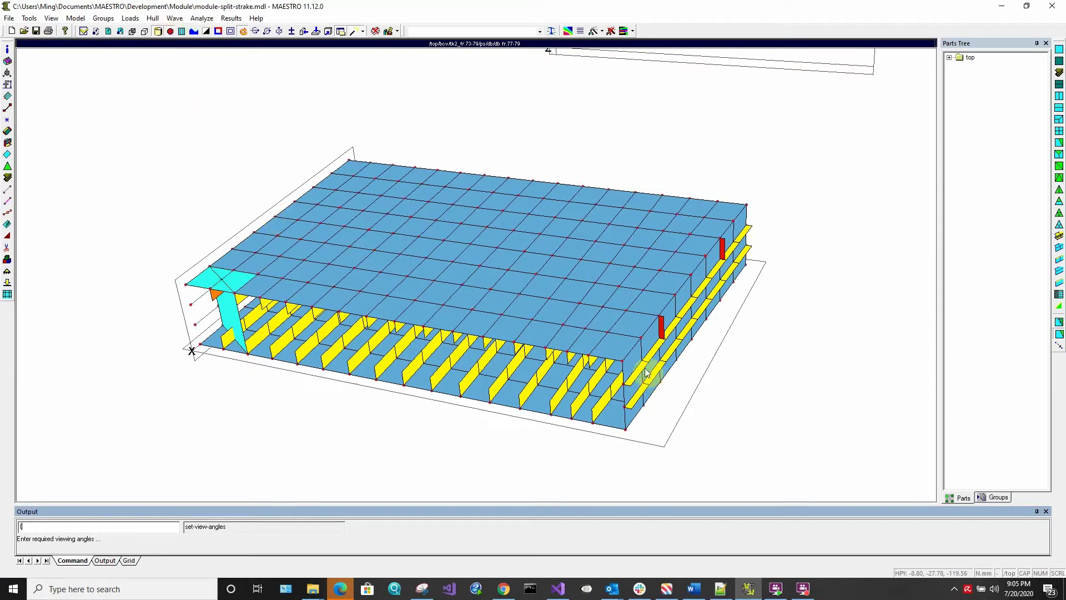
- Load bulkhead endpoint 36 in Reference Points and edit its opposite Z to -12840
click(8, 111)
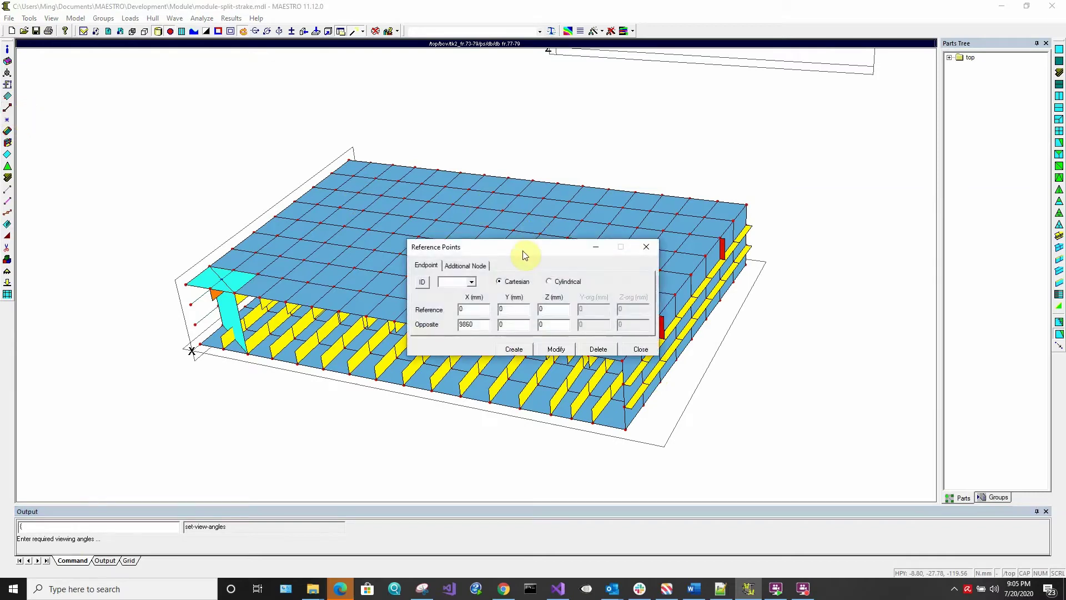
drag(524, 248, 765, 84)
click(695, 117)
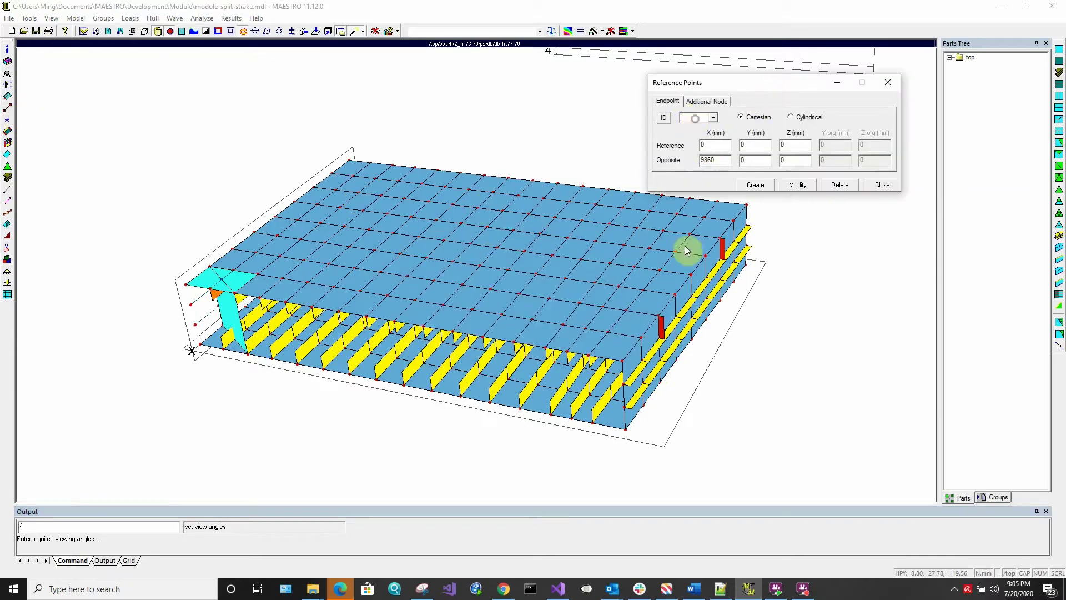
click(638, 347)
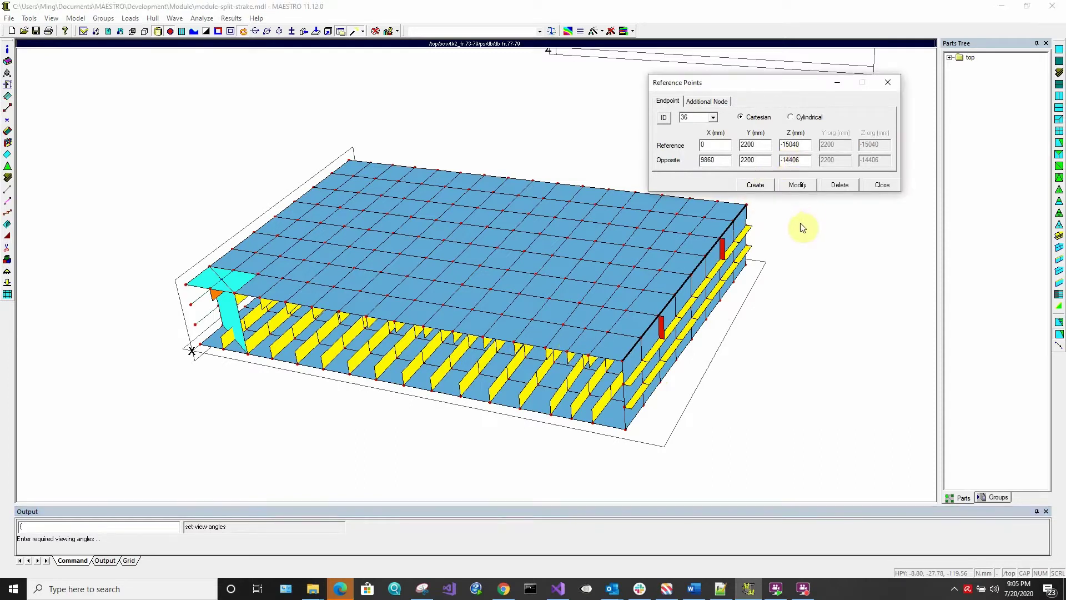
click(569, 356)
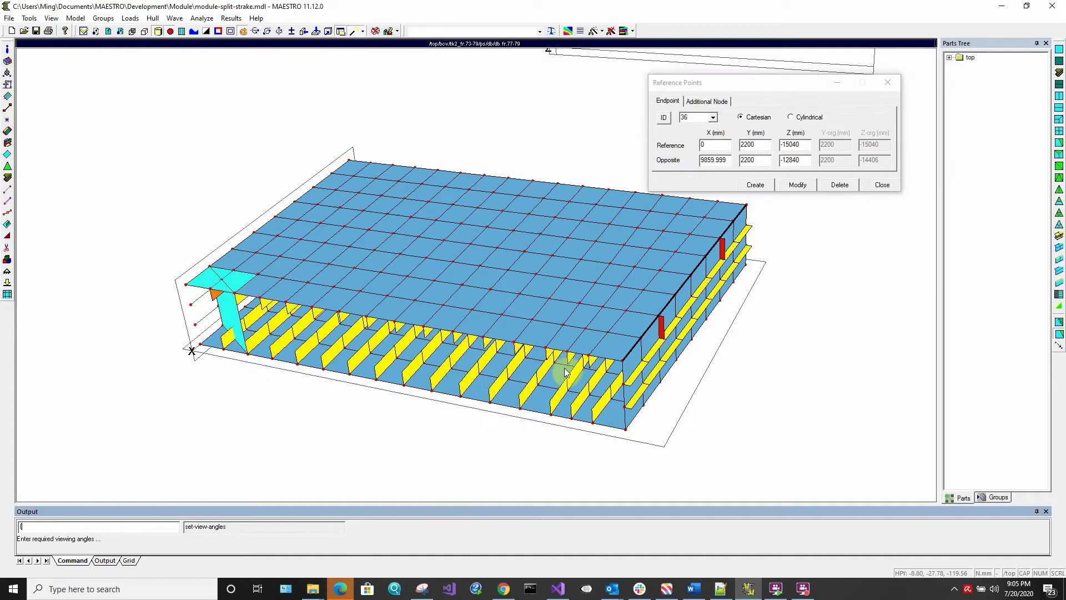
double_click(796, 159)
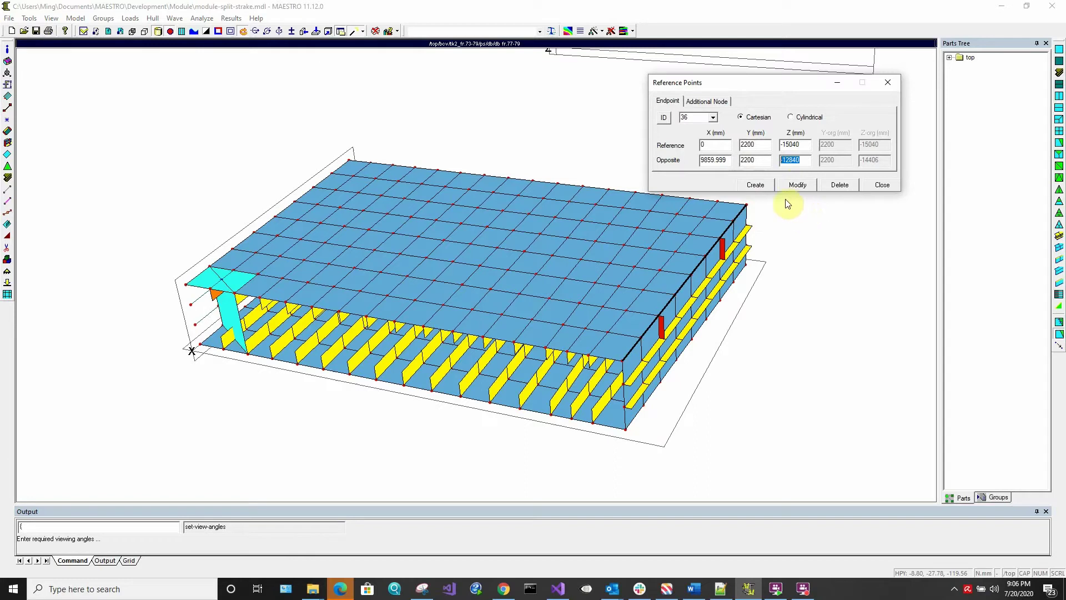
- Apply endpoint 36's change, then set endpoint 38's opposite Z to -12840
click(799, 186)
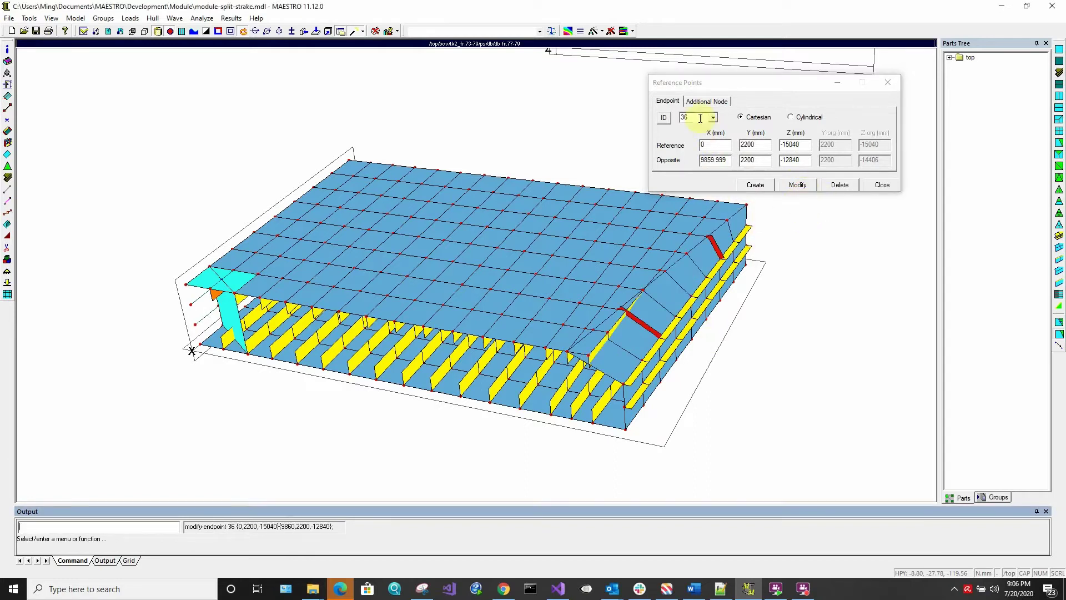
click(627, 387)
double_click(792, 160)
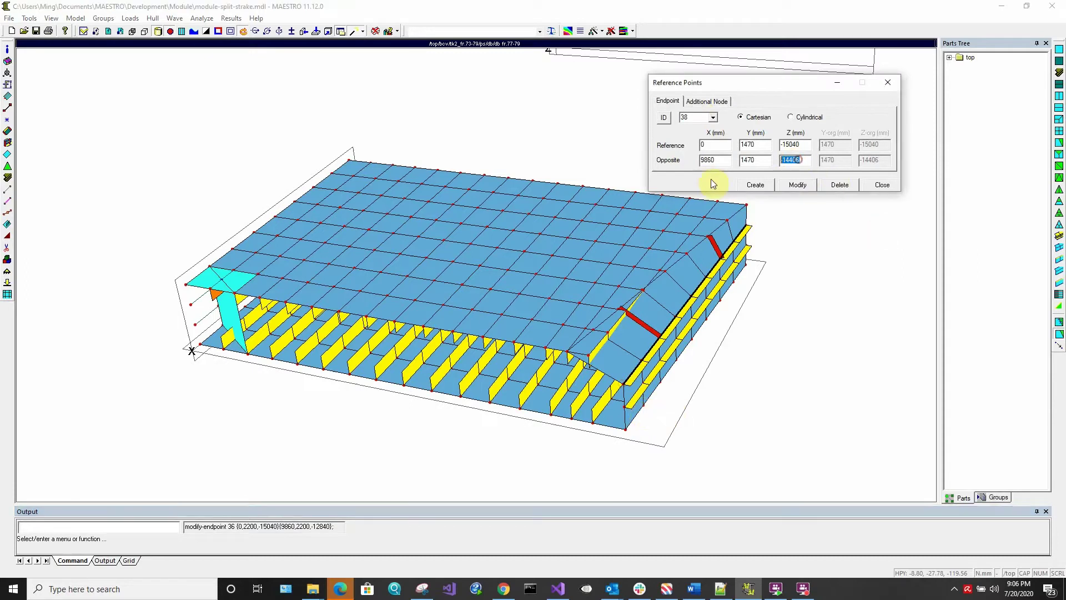
text(-12840)
click(800, 185)
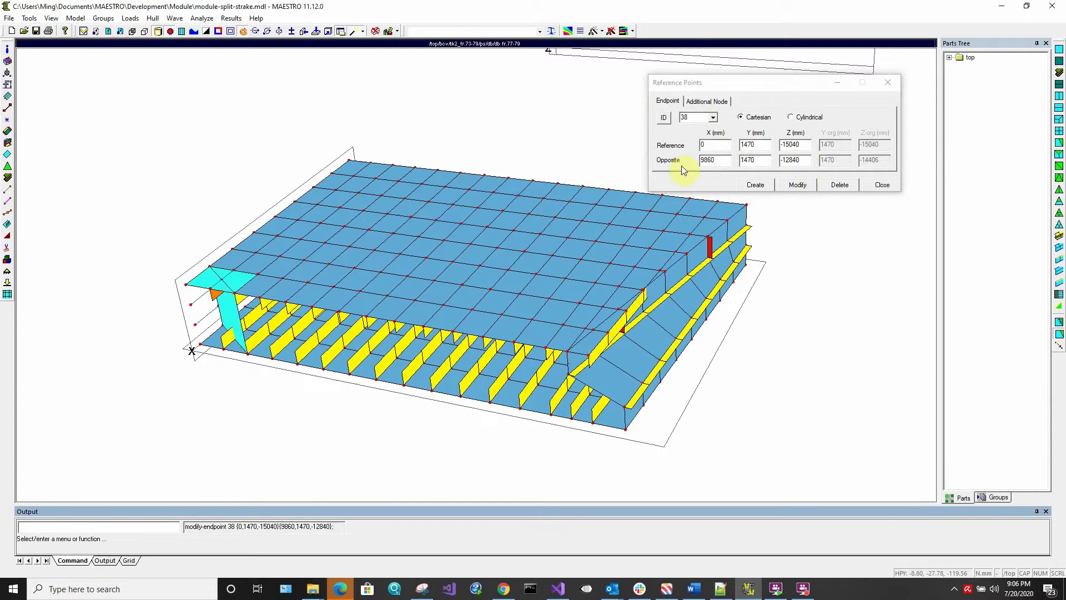
- Set endpoint 37's opposite Z to -12840 and take endpoint 17's opposite point from a node
click(631, 408)
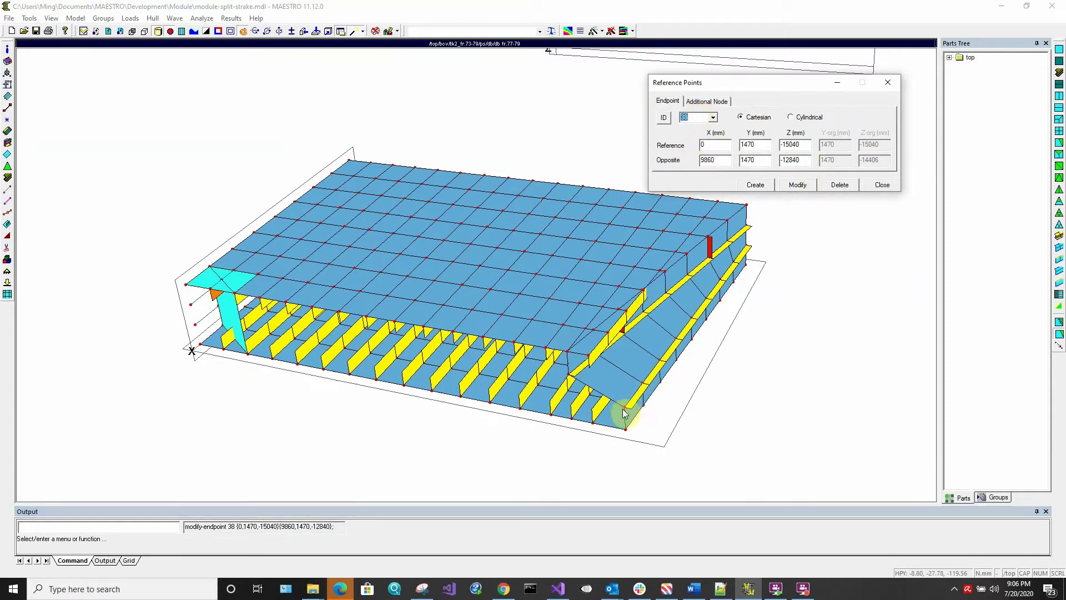
click(625, 413)
double_click(792, 159)
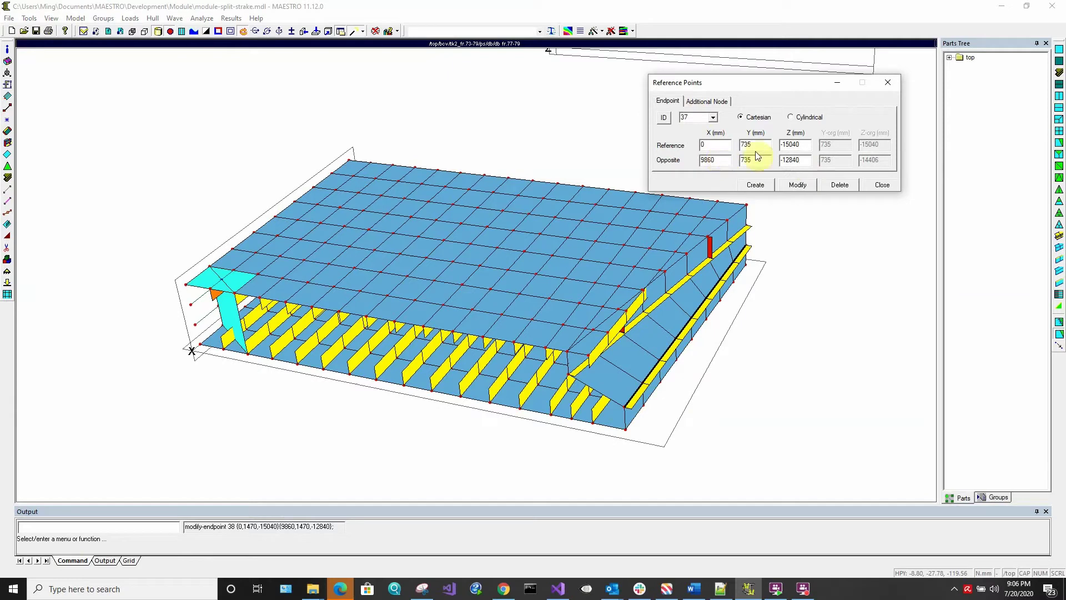
click(799, 185)
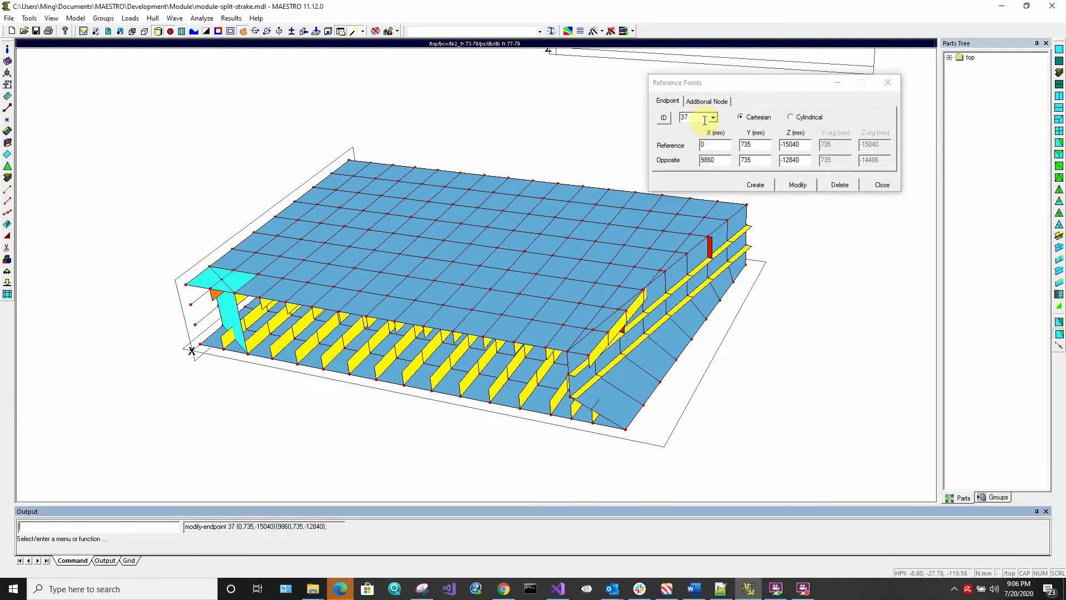
click(627, 429)
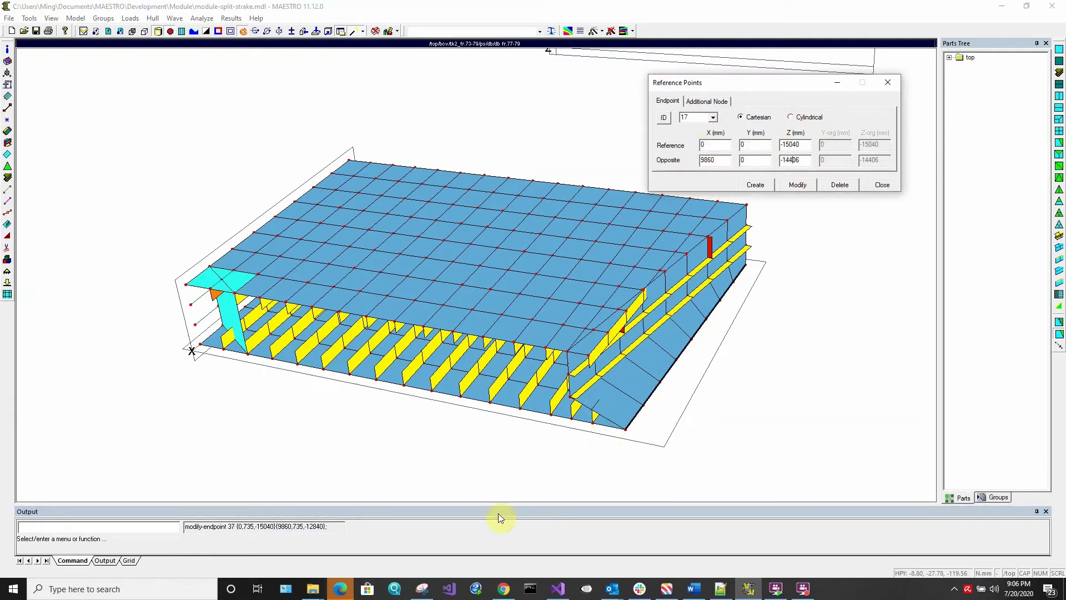
click(574, 423)
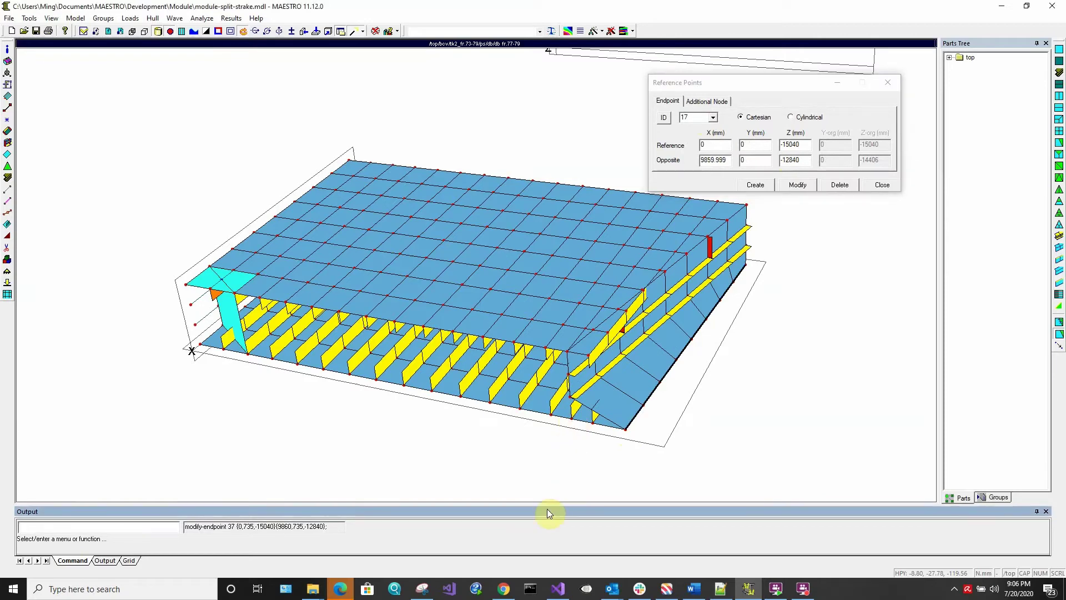
- Apply endpoint 17's new position, inspect the slanted bulkhead, and close Reference Points
click(797, 185)
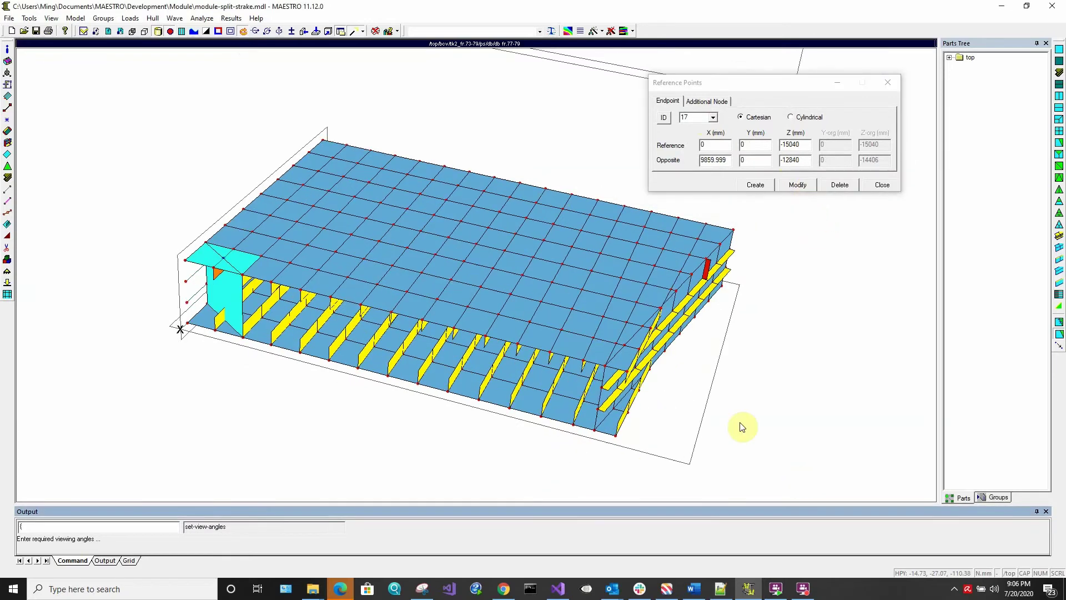
middle_drag(742, 417, 710, 300)
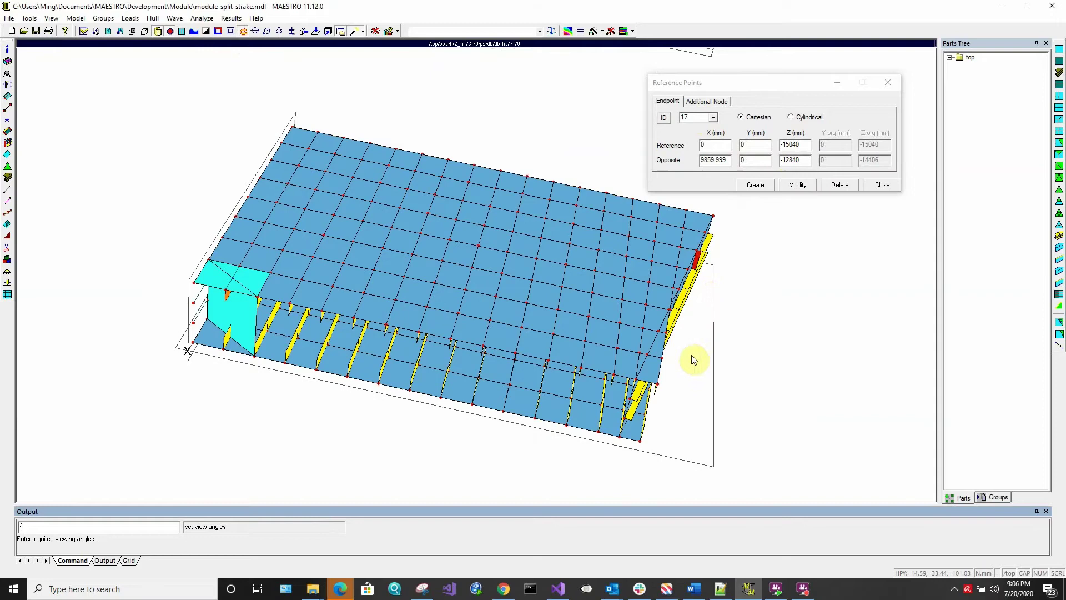
middle_drag(739, 356, 667, 374)
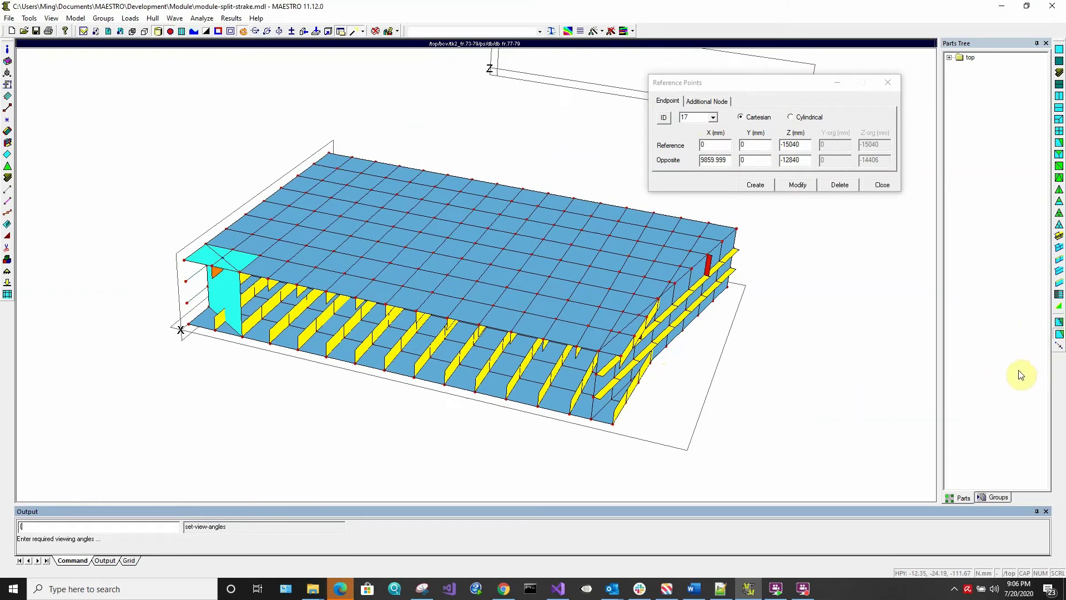
mouse_move(758, 415)
middle_down()
mouse_move(769, 416)
mouse_move(738, 395)
middle_up()
click(883, 184)
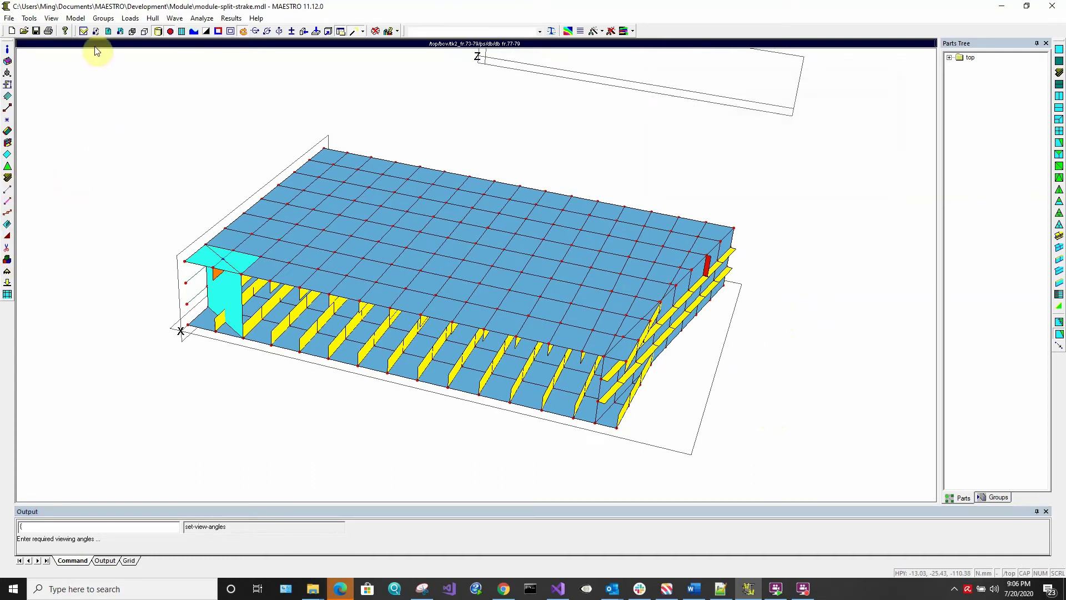
click(75, 18)
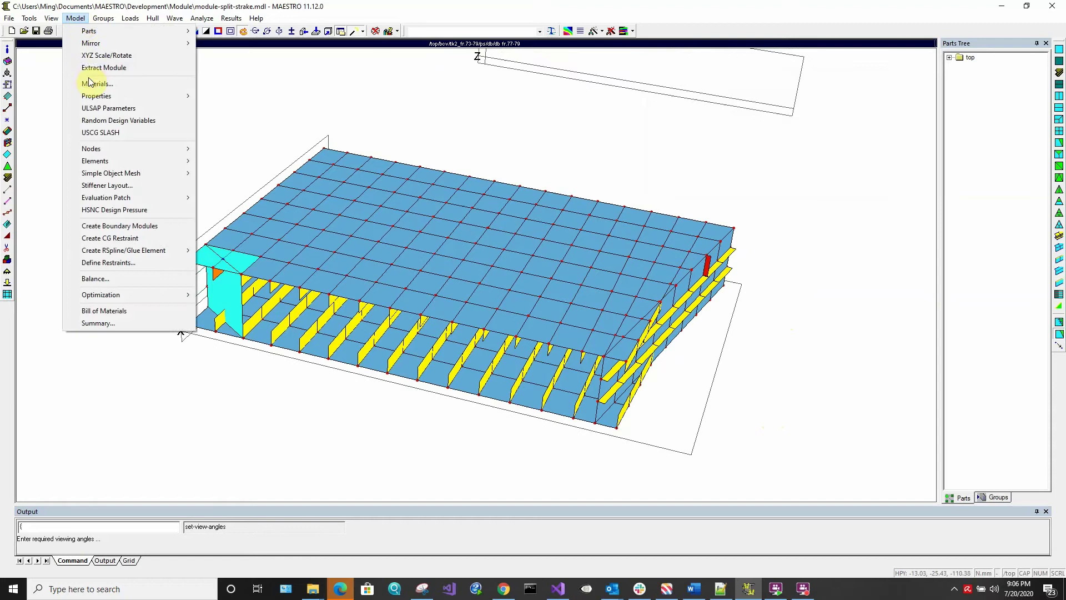
mouse_move(95, 161)
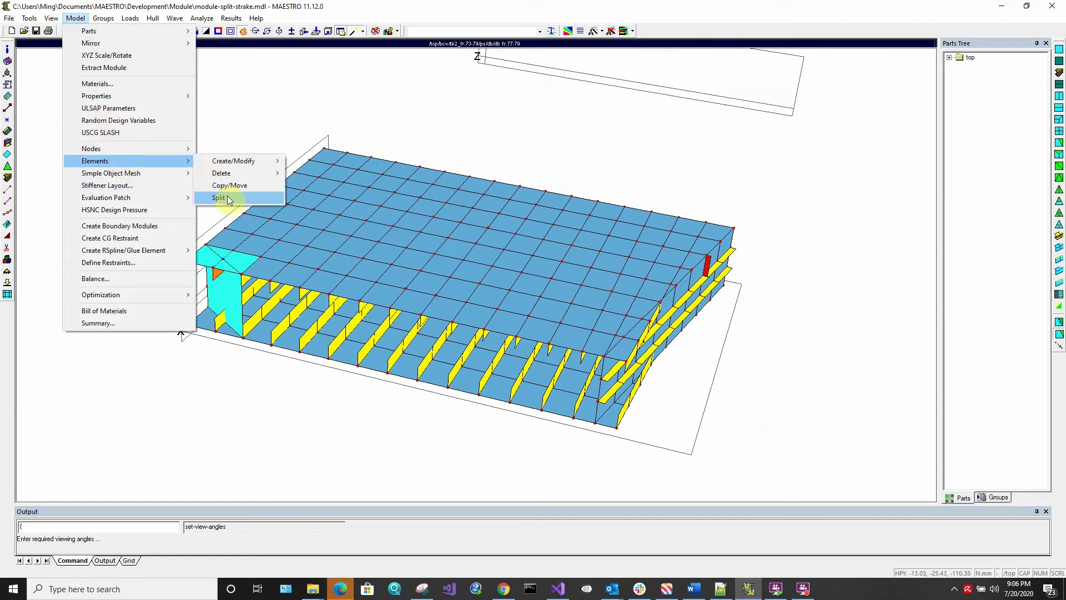
- Slice all visible parts with a plane through three nodes along the slanted bulkhead
click(228, 198)
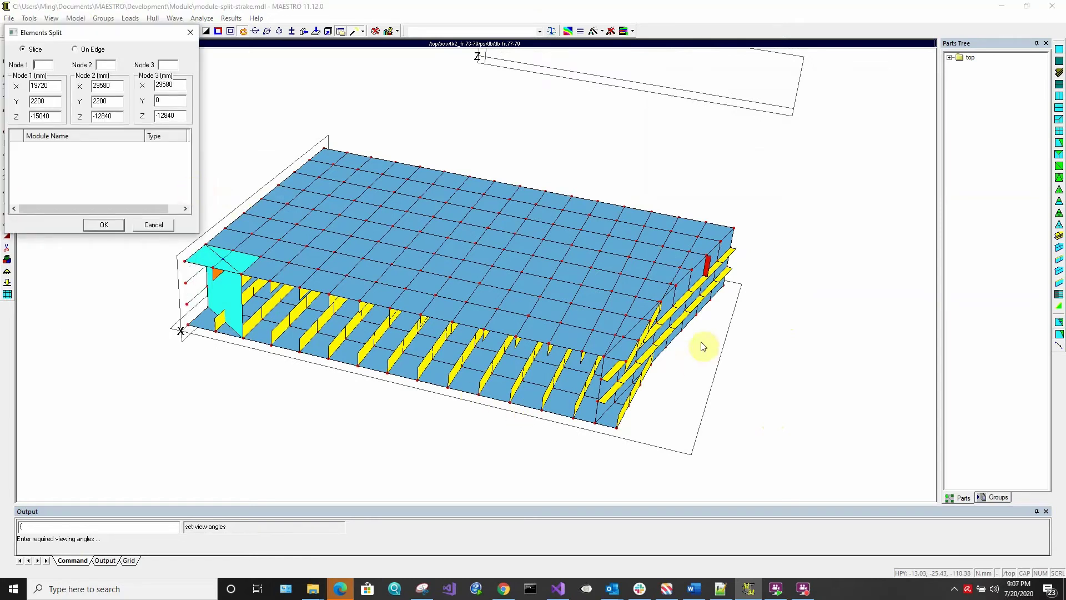
click(735, 232)
click(604, 358)
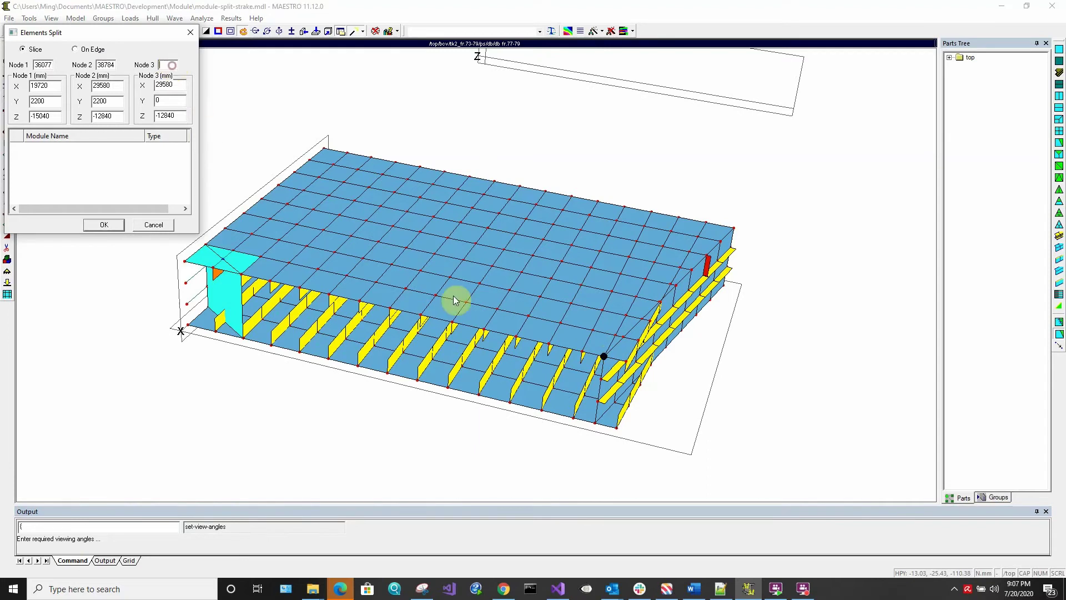
click(597, 426)
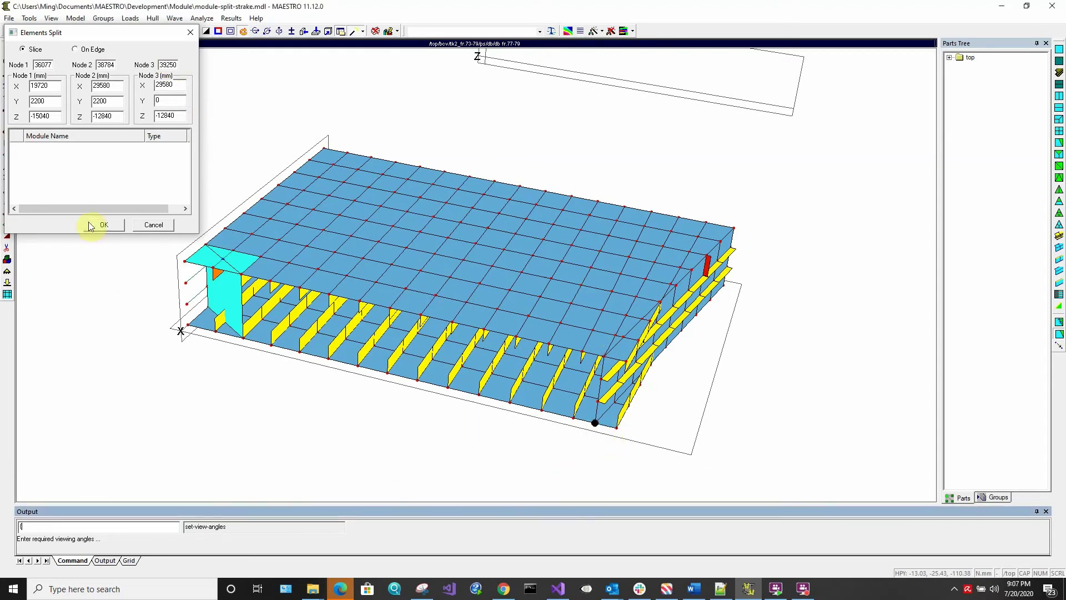
right_click(126, 171)
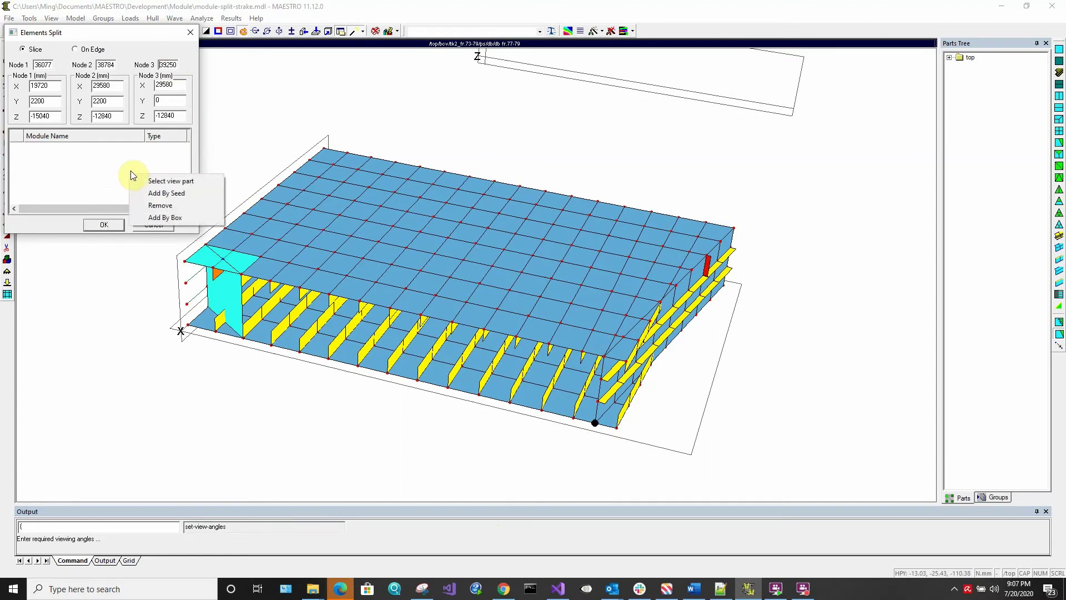
click(203, 184)
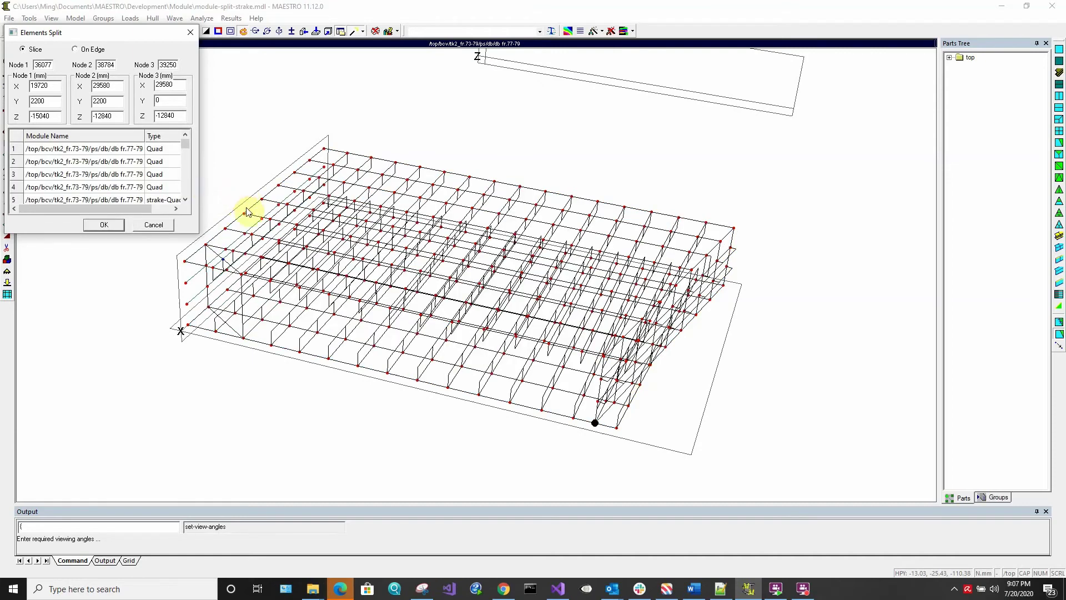
click(112, 226)
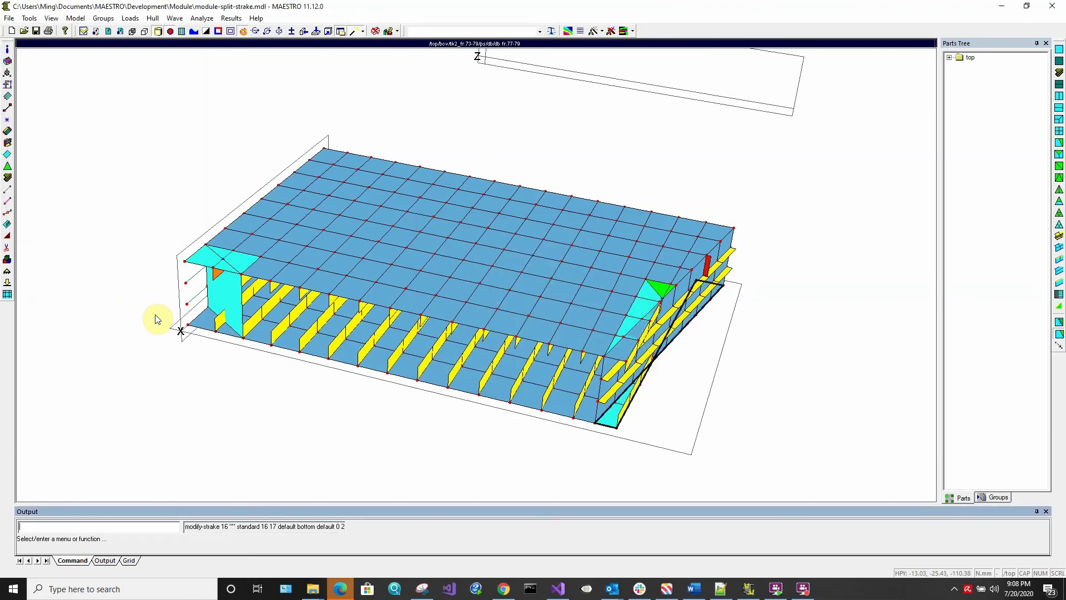
- List the six cut-off elements beside the slanted bulkhead for multiple-element deletion
key(F5)
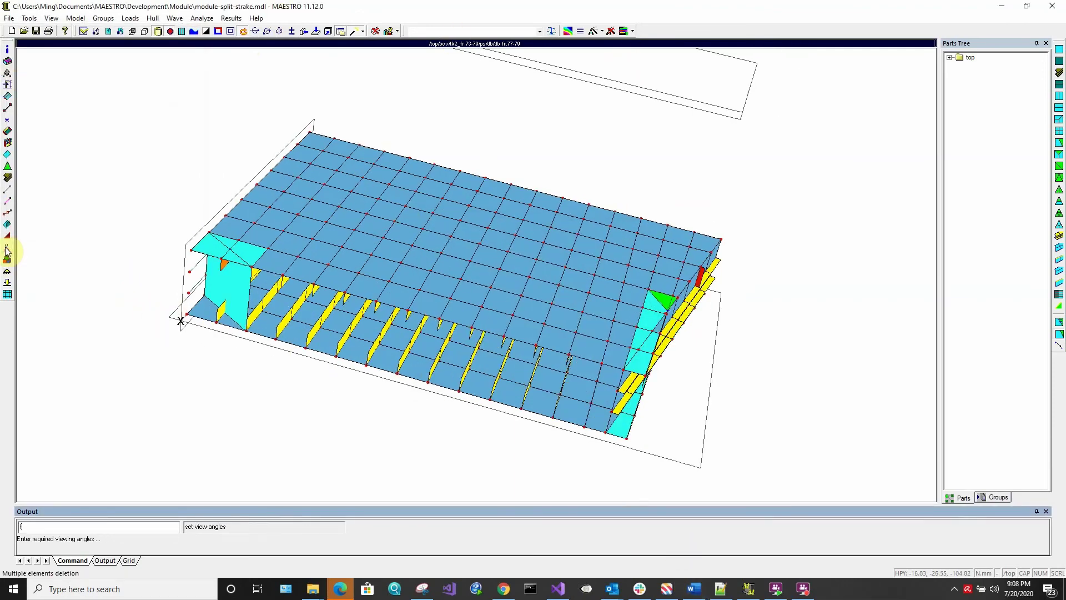
click(8, 249)
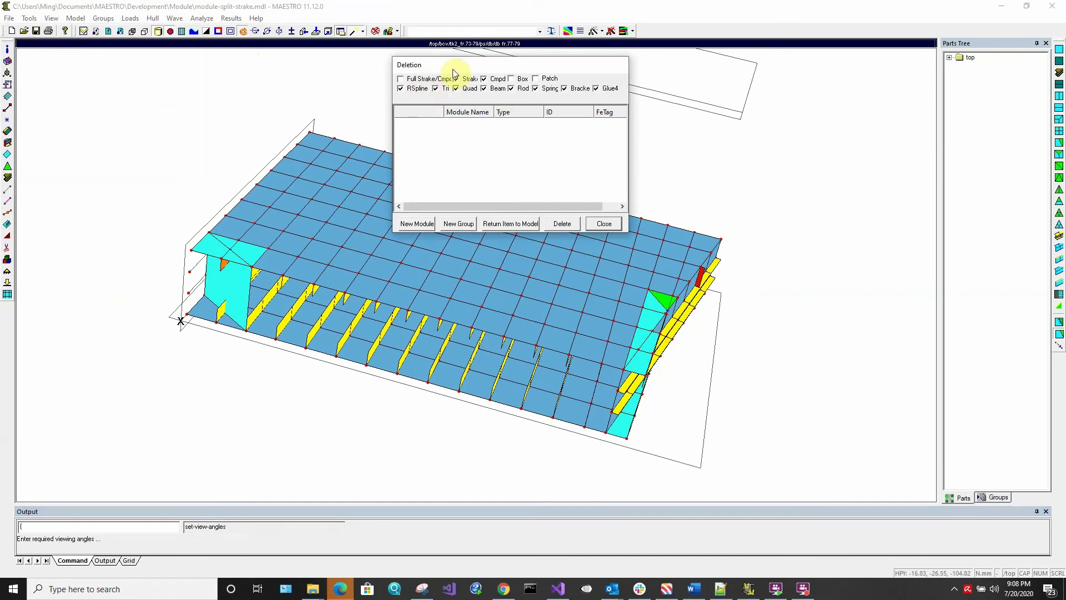
drag(454, 67, 681, 62)
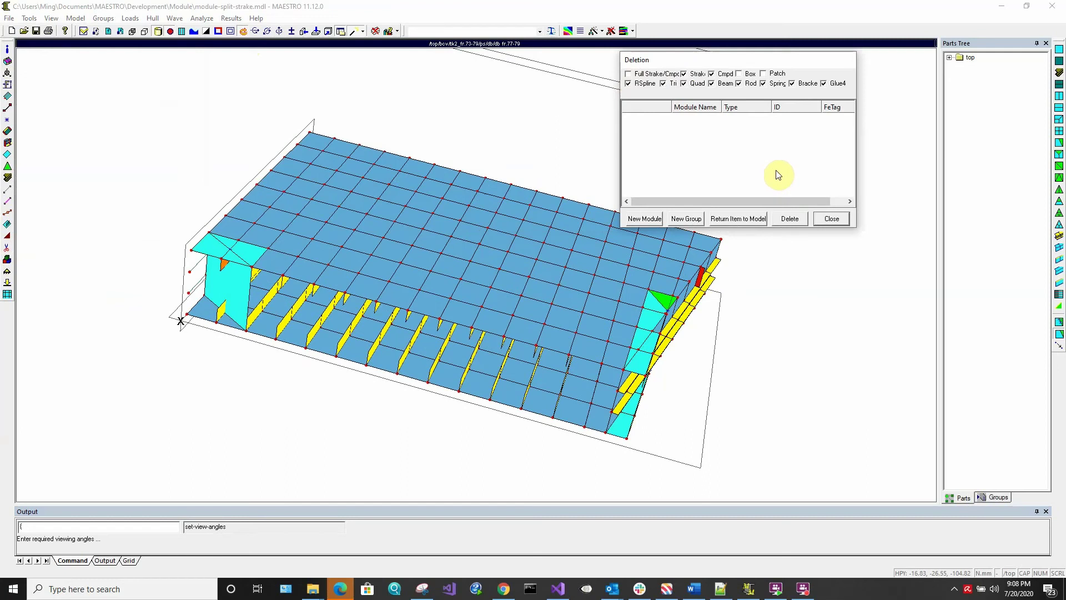
click(644, 366)
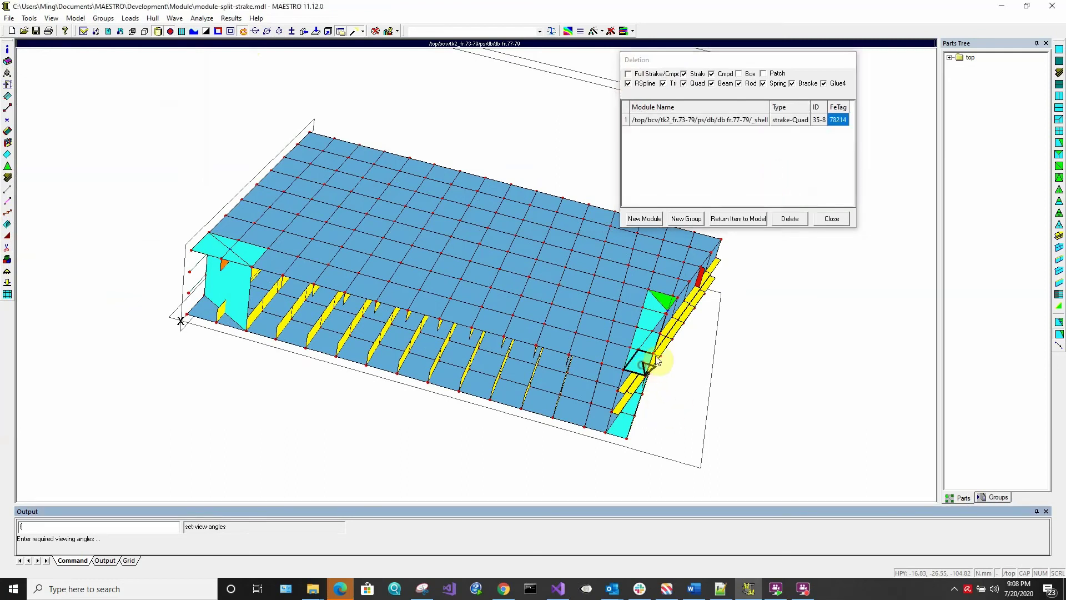
click(646, 362)
click(653, 338)
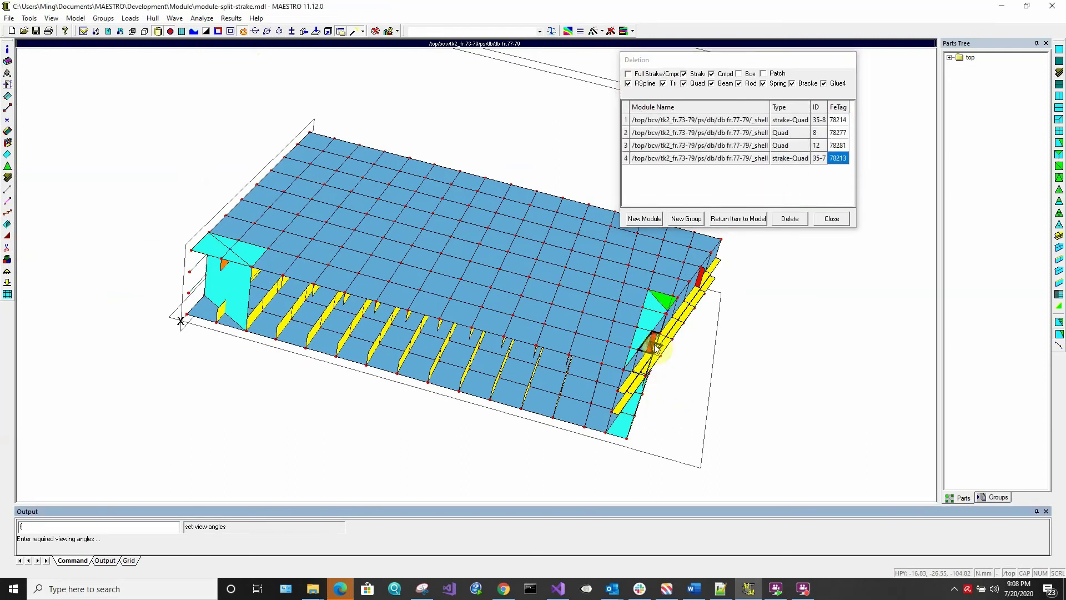
click(659, 330)
click(624, 425)
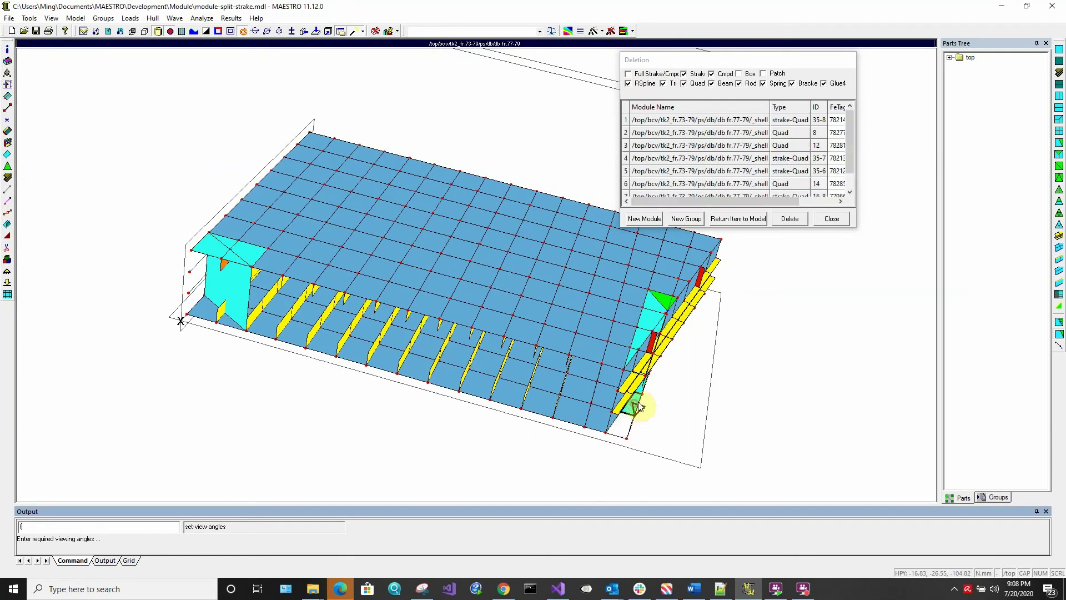
click(642, 399)
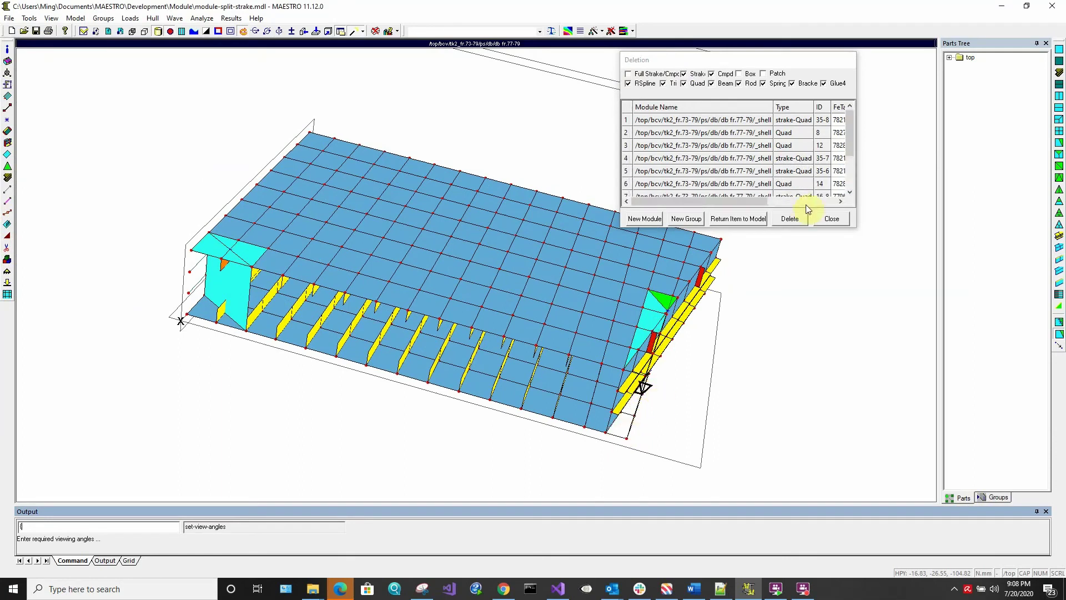
- Delete the listed elements and orbit the model to check the trimmed end
click(791, 218)
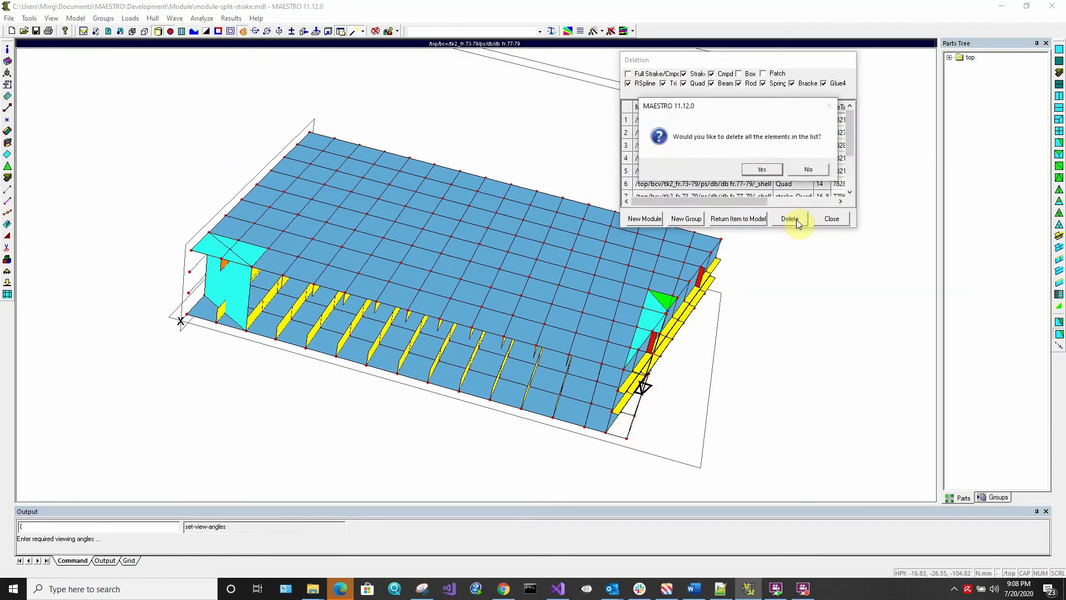
click(766, 170)
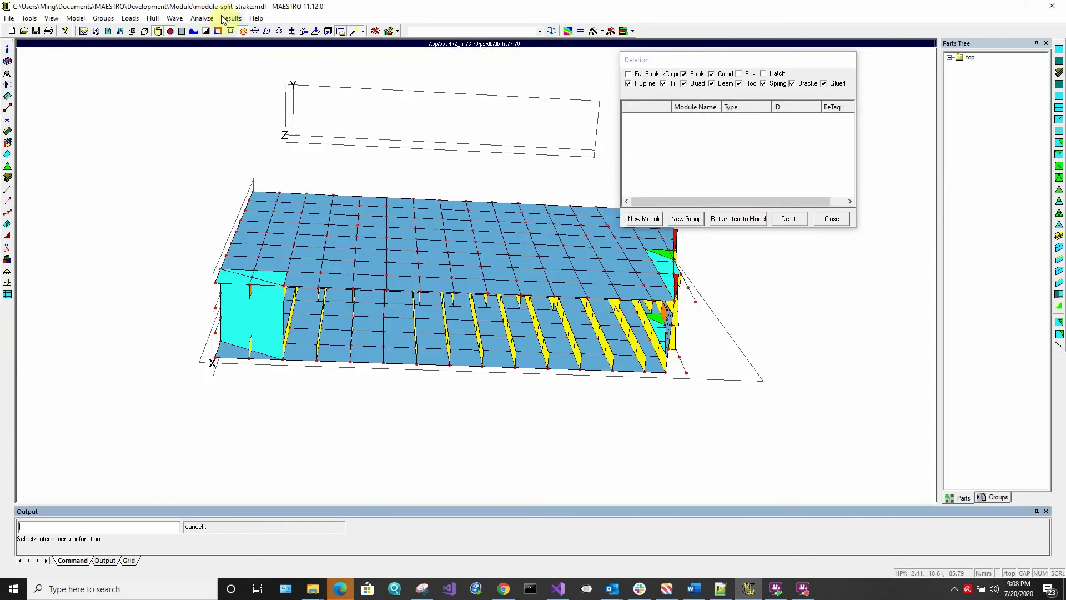
click(249, 31)
mouse_move(533, 317)
mouse_down()
mouse_move(462, 337)
mouse_move(534, 306)
mouse_up()
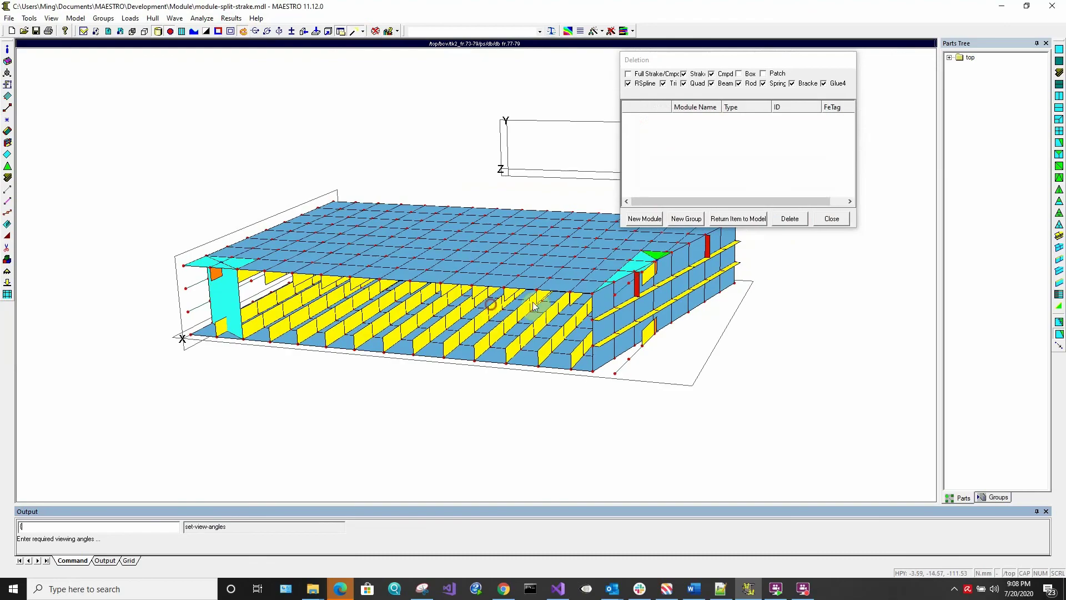